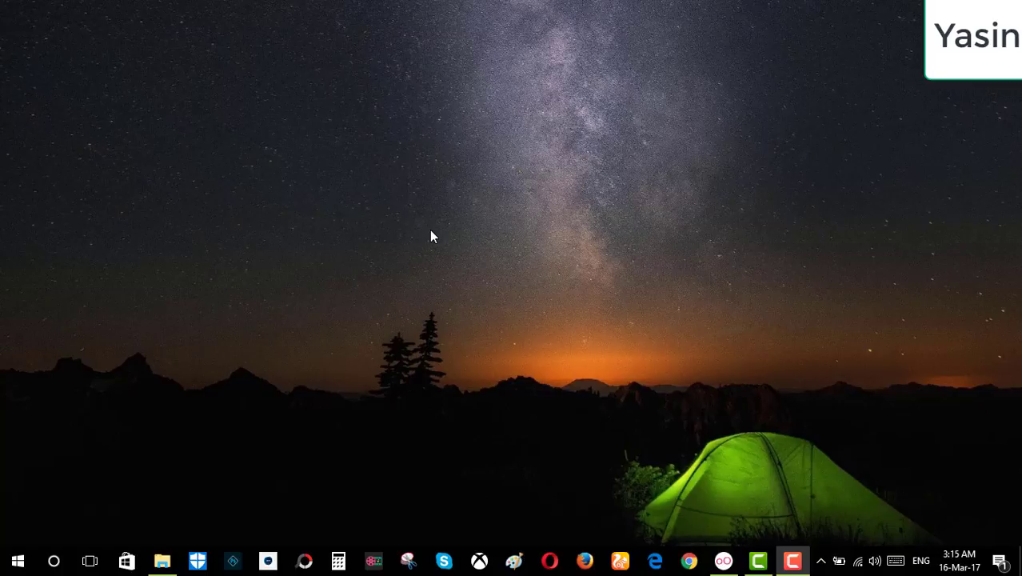
Launch the Xbox app from Windows search with 'xbox', then close it
left_click(54, 561)
type("x")
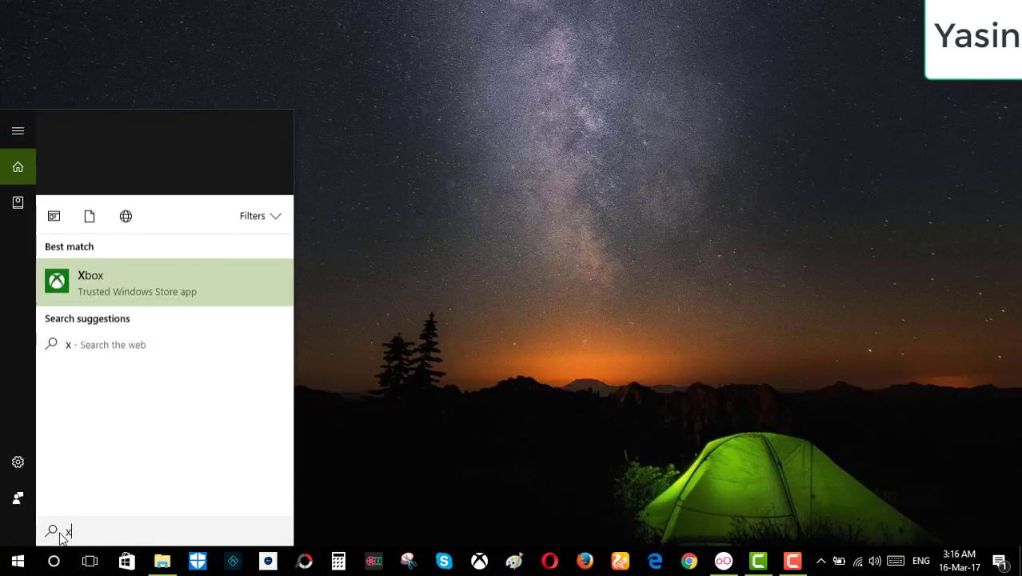
type("box")
key("Return")
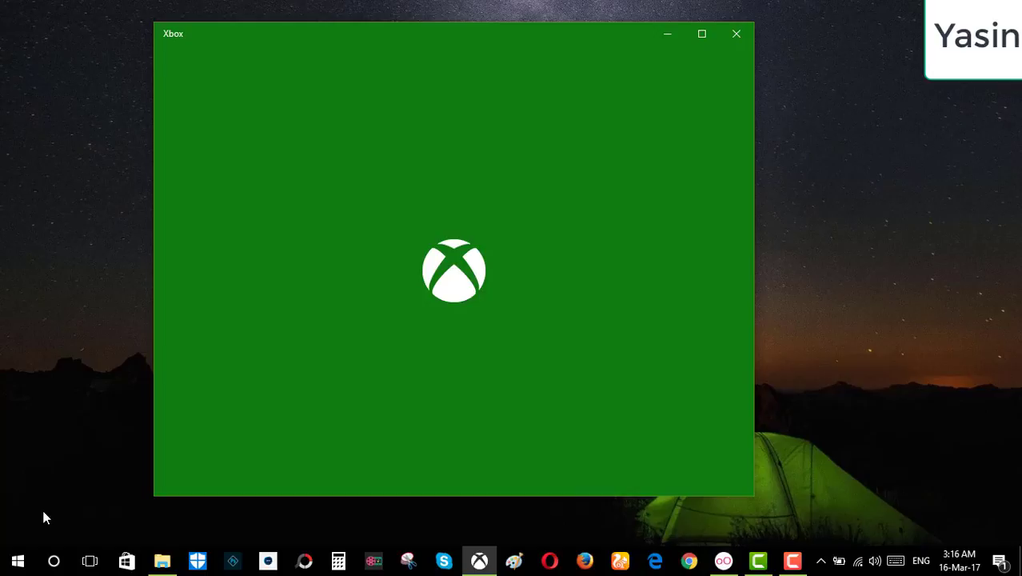
key("alt+F4")
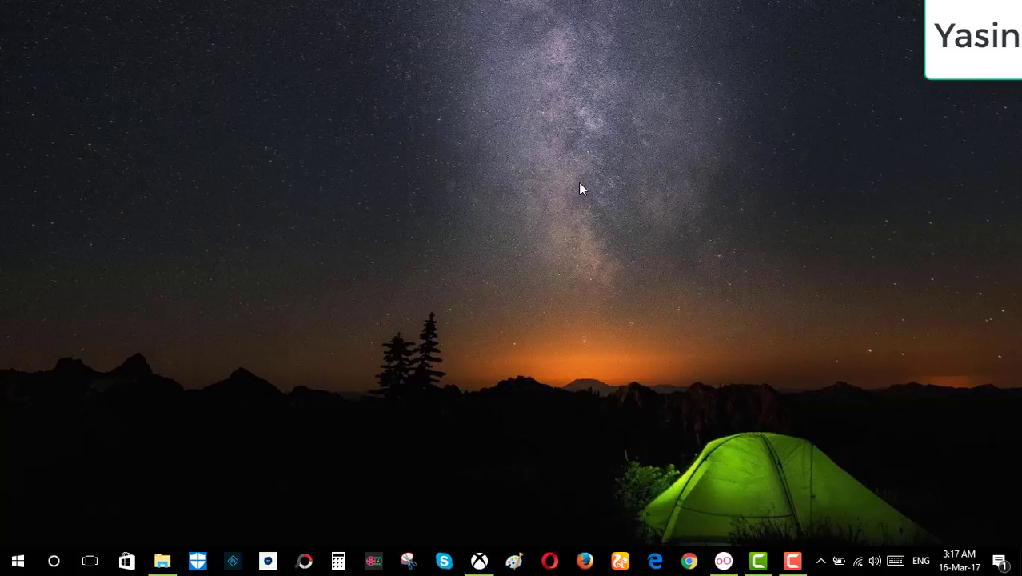
Restore the Genymotion game window and open Game Bar over it with Record mic on
left_click(723, 563)
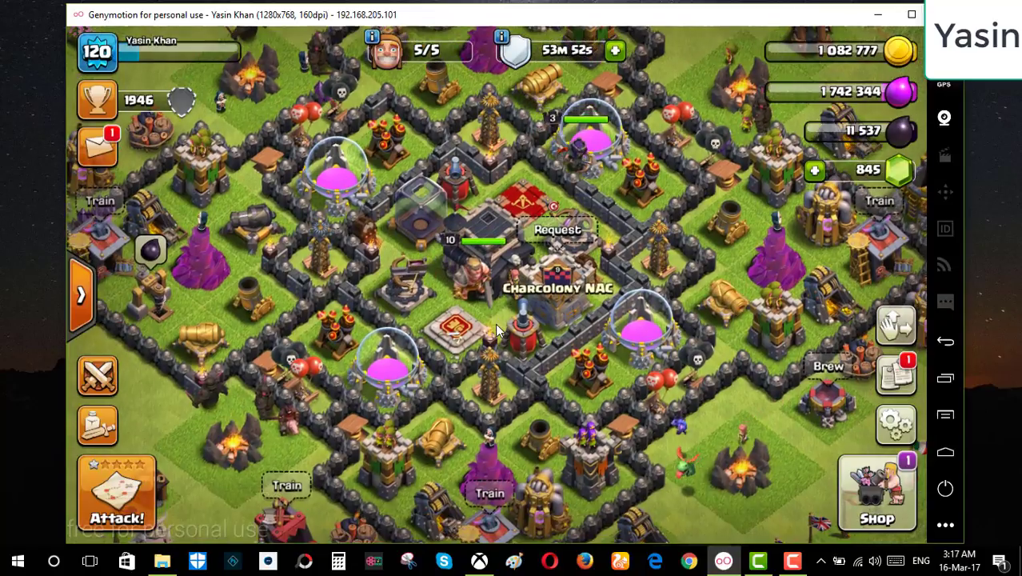
left_click_drag(480, 355, 495, 323)
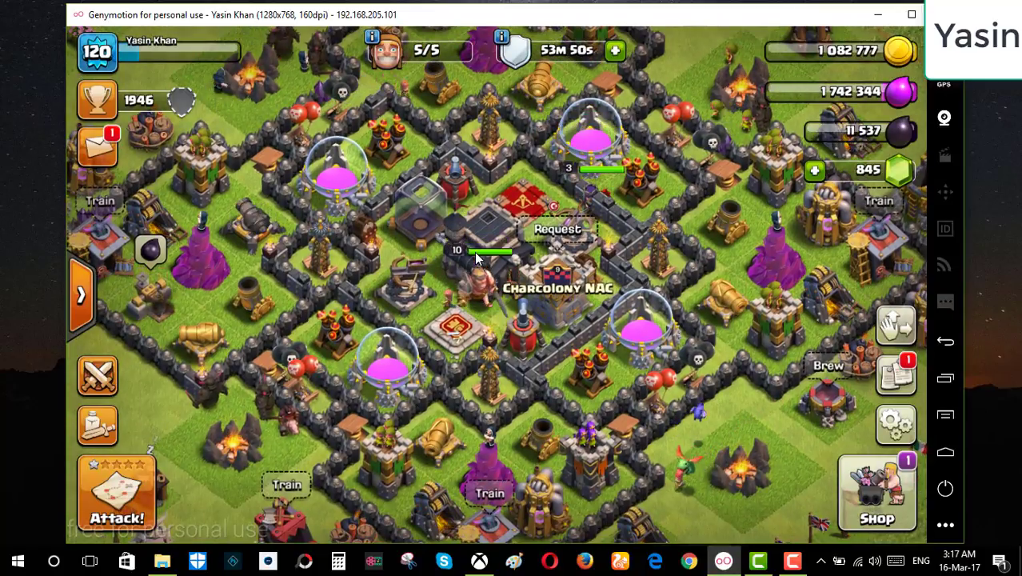
key("super+g")
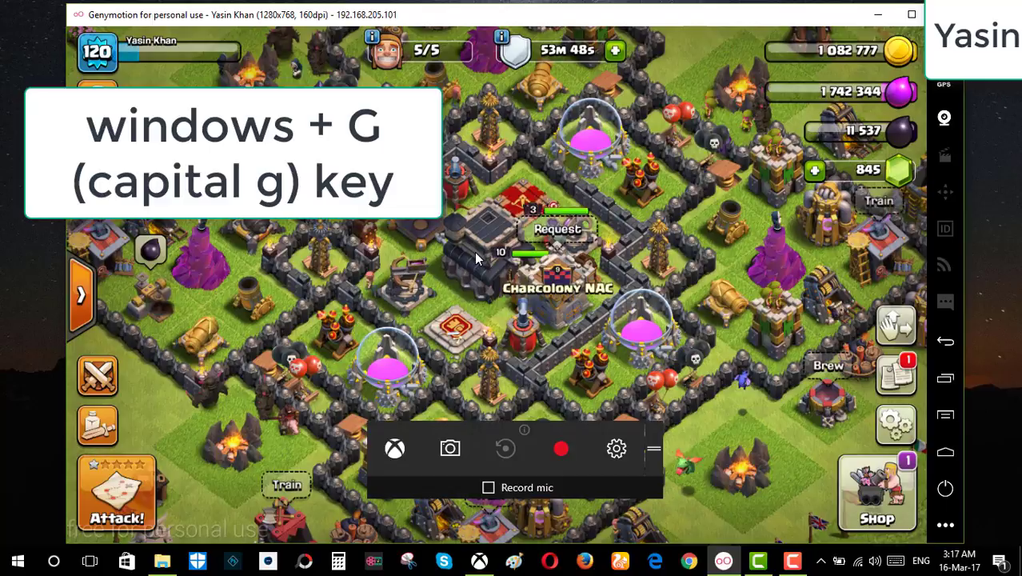
left_click(488, 487)
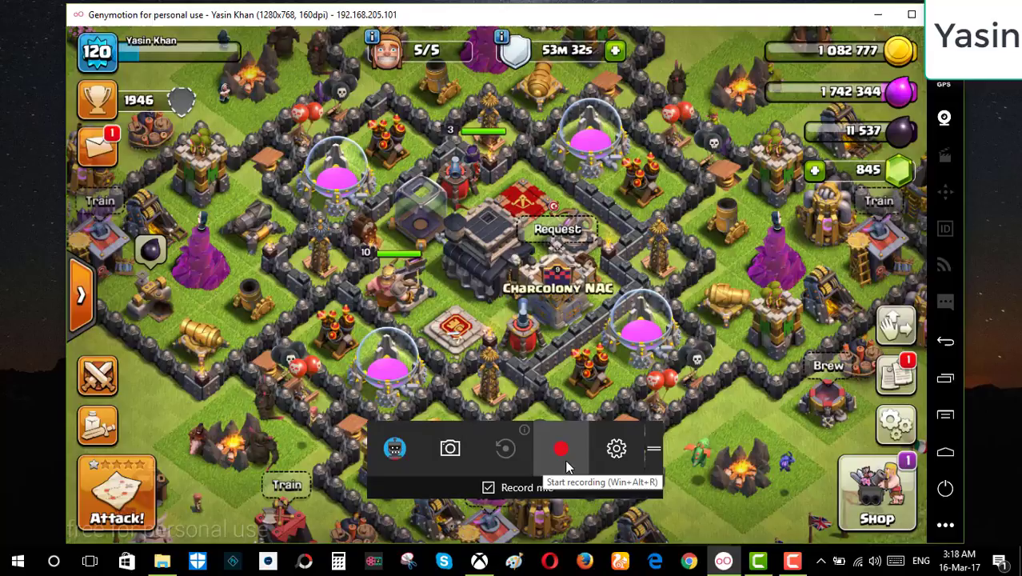
Start recording the Genymotion game window and hide the Game Bar while it records
left_click(566, 465)
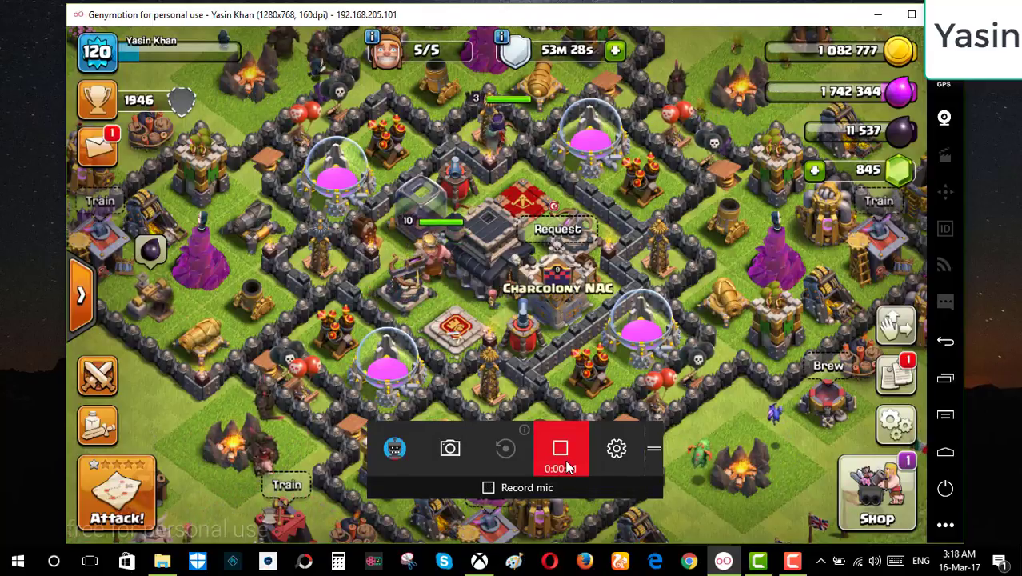
left_click(613, 505)
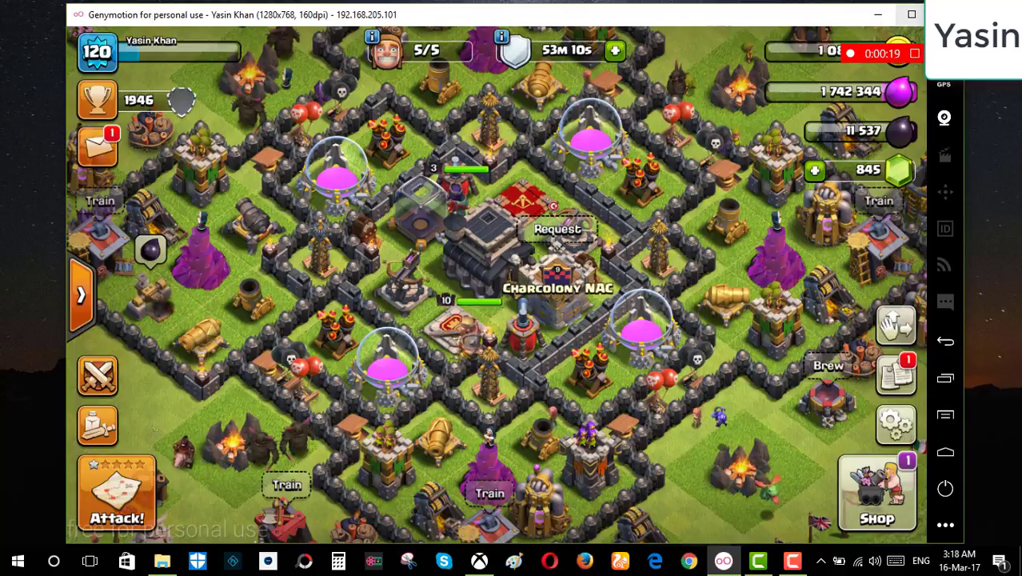
Minimize the Genymotion window and refresh the desktop from its shortcut menu
left_click(877, 16)
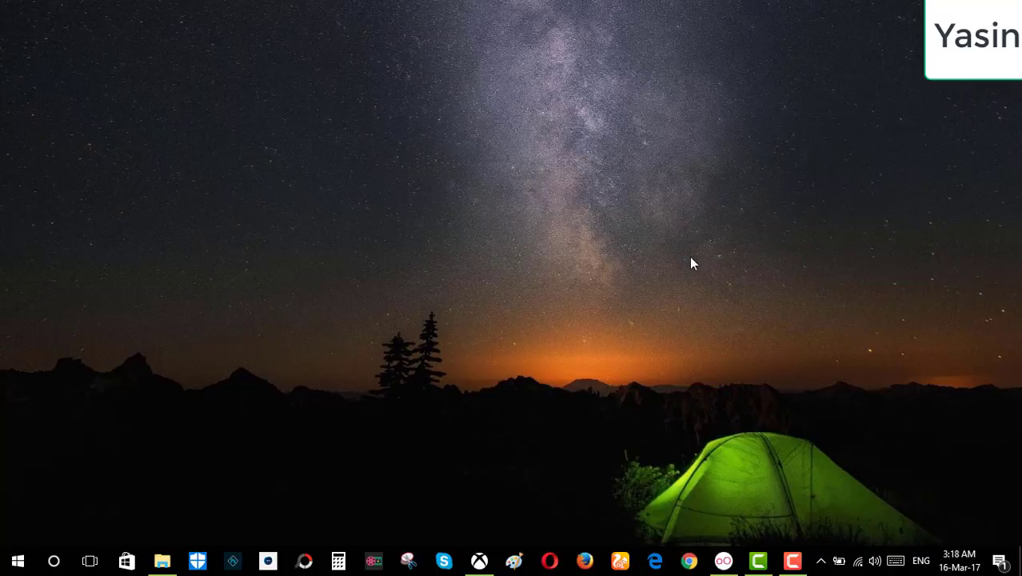
right_click(590, 217)
left_click(601, 222)
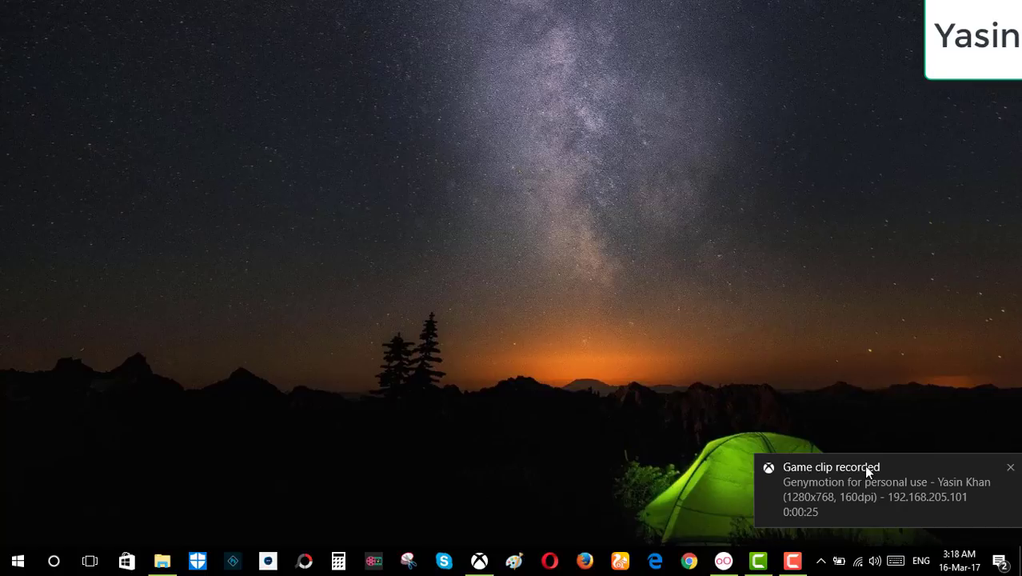
mouse_move(163, 560)
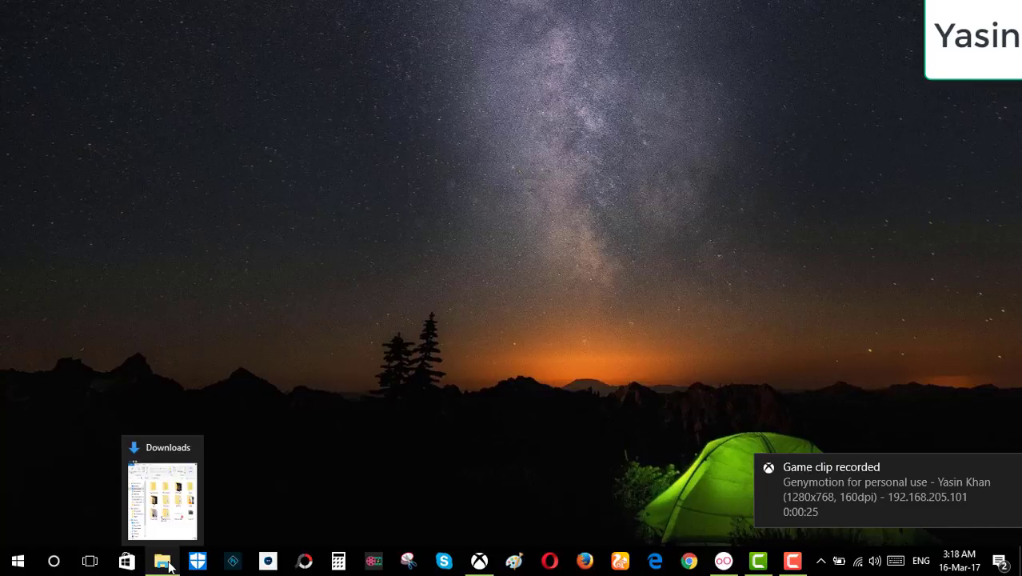
Open the recorded clip from Videos > Captures in File Explorer
left_click(164, 562)
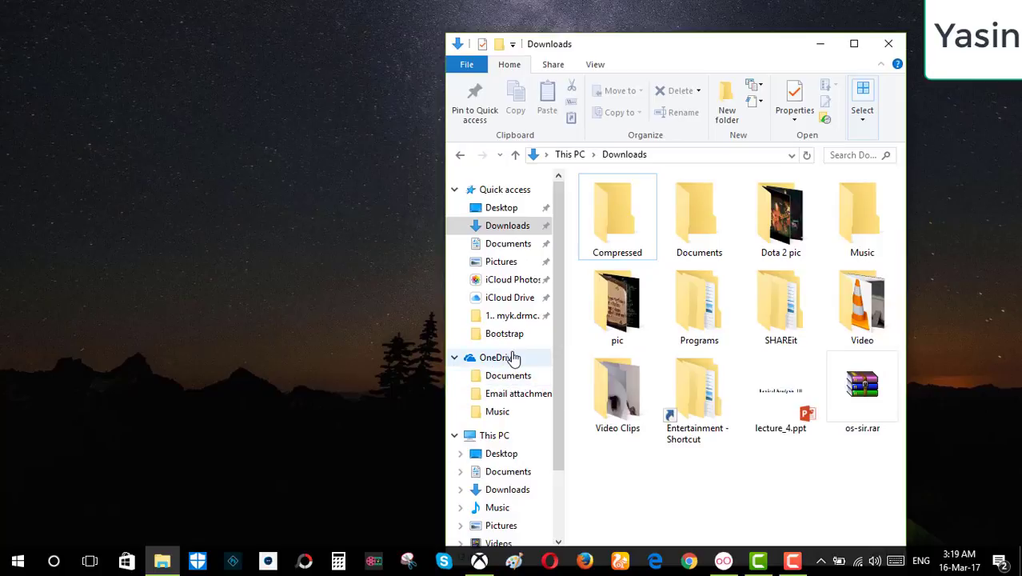
scroll(513, 359, "down", 1)
left_click(496, 513)
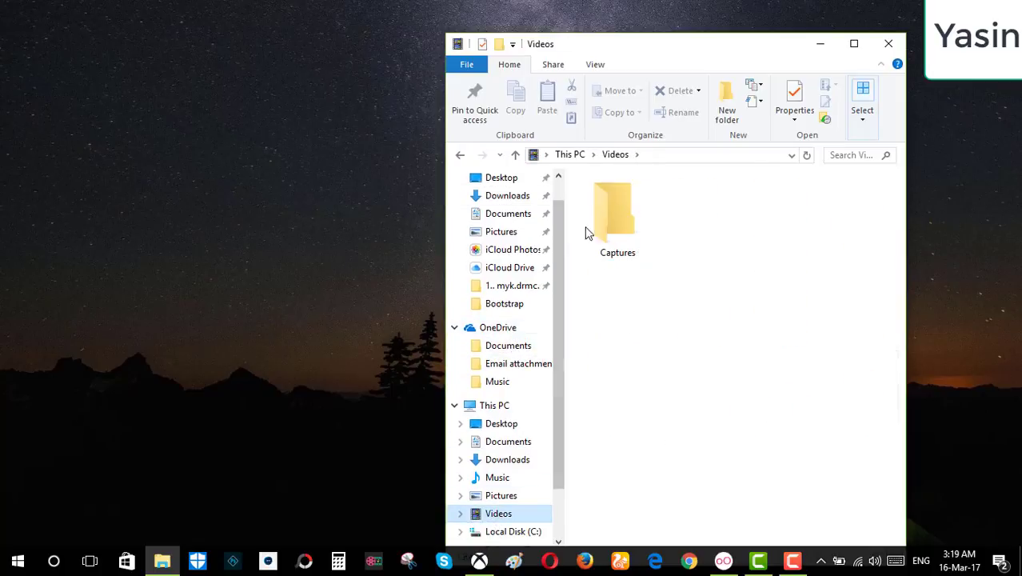
double_click(637, 238)
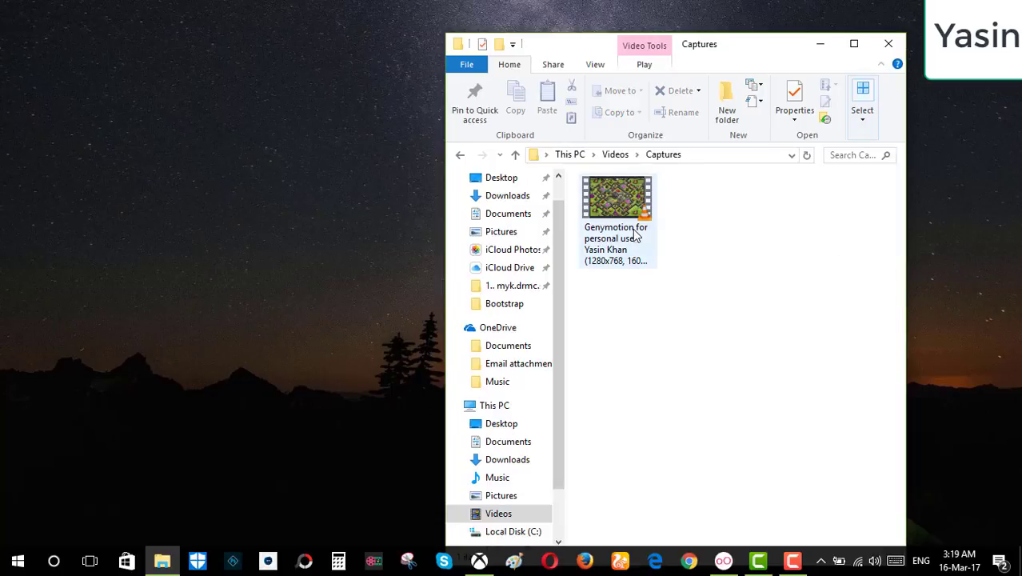
double_click(637, 235)
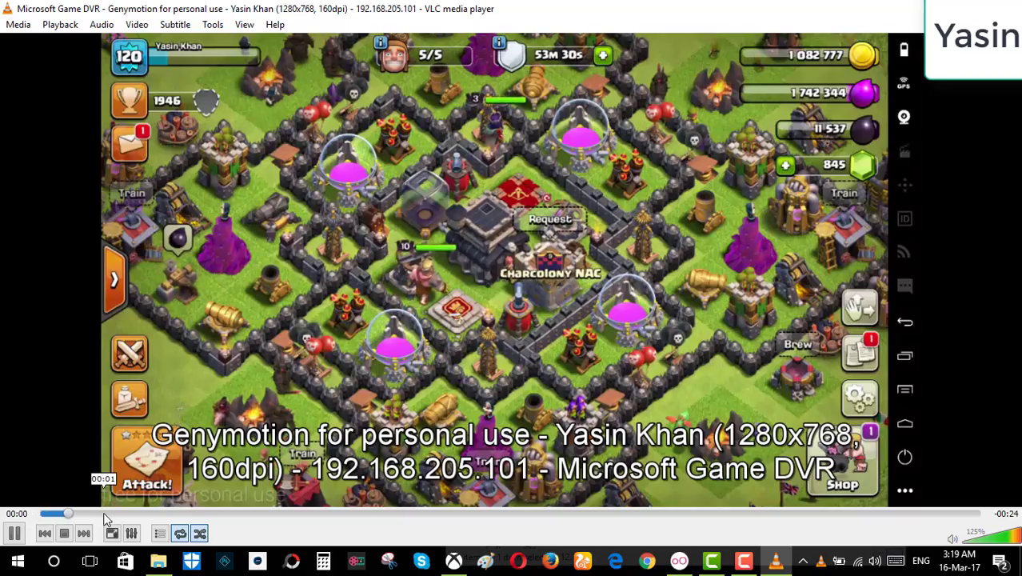
Skip ahead twice through the clip playing in VLC
left_click(392, 515)
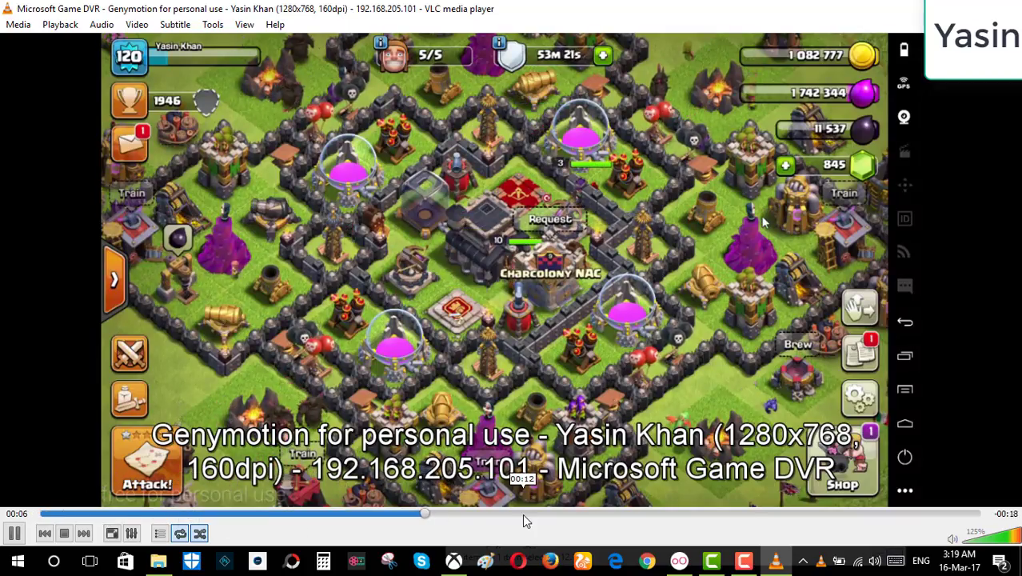
left_click(752, 514)
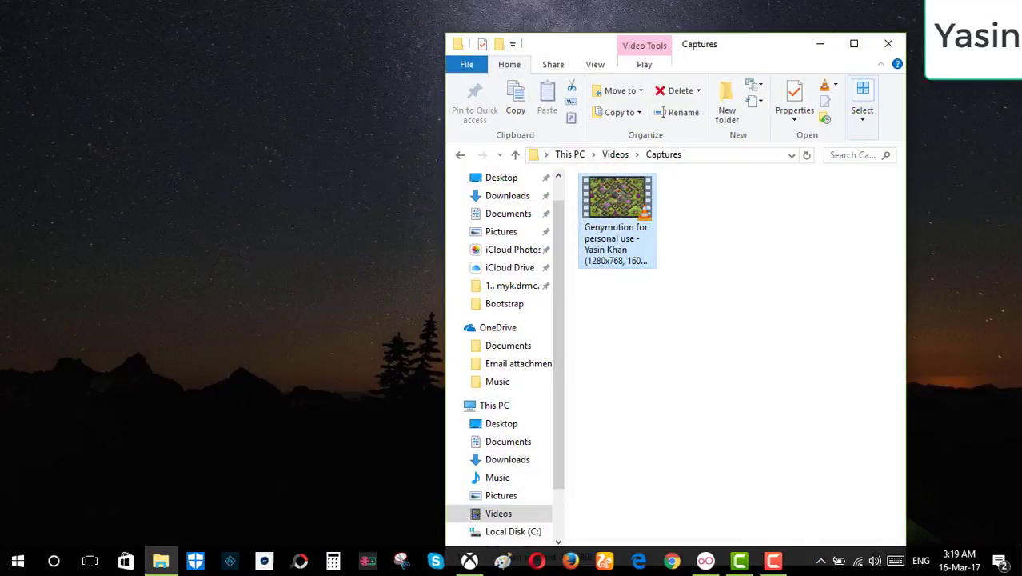
Close the Captures folder window in File Explorer
left_click(888, 44)
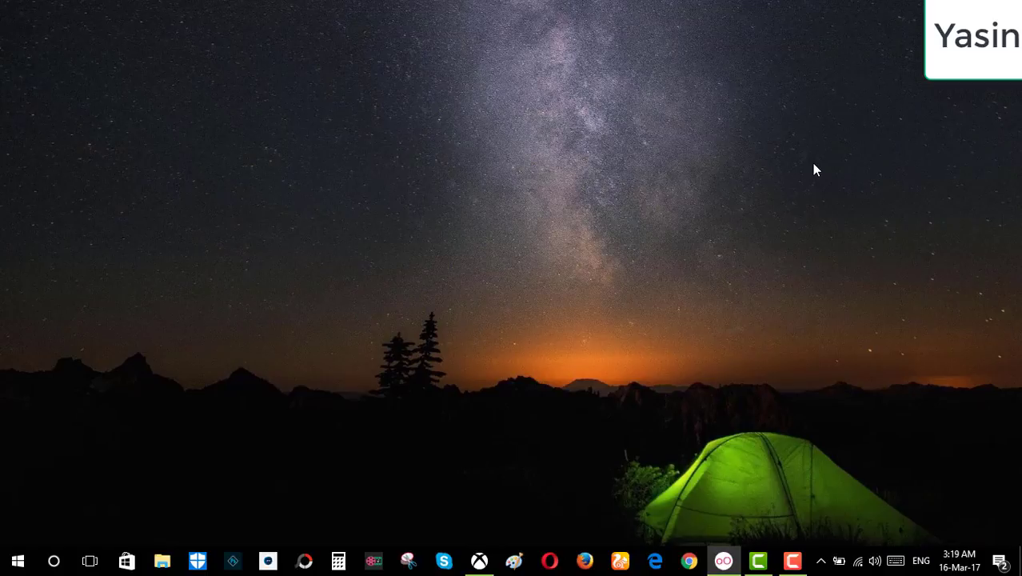